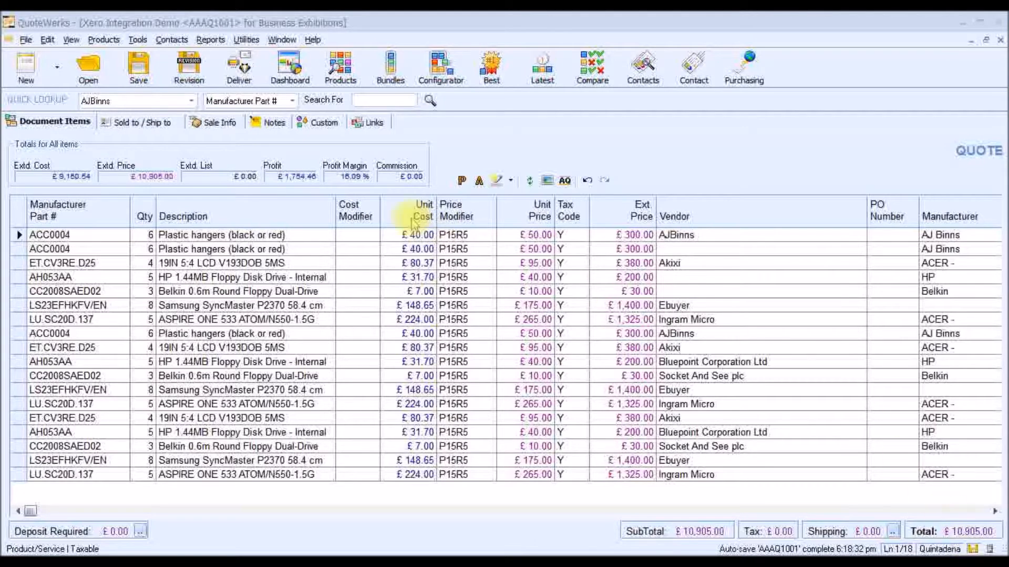
Start exporting the quote to Xero, creating both an invoice and purchase orders
click(138, 39)
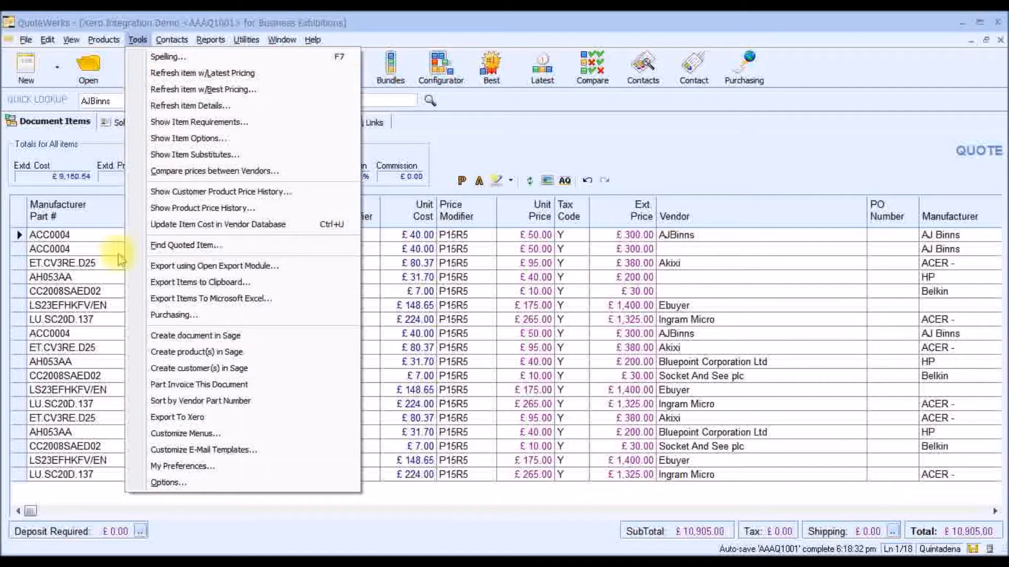
click(142, 419)
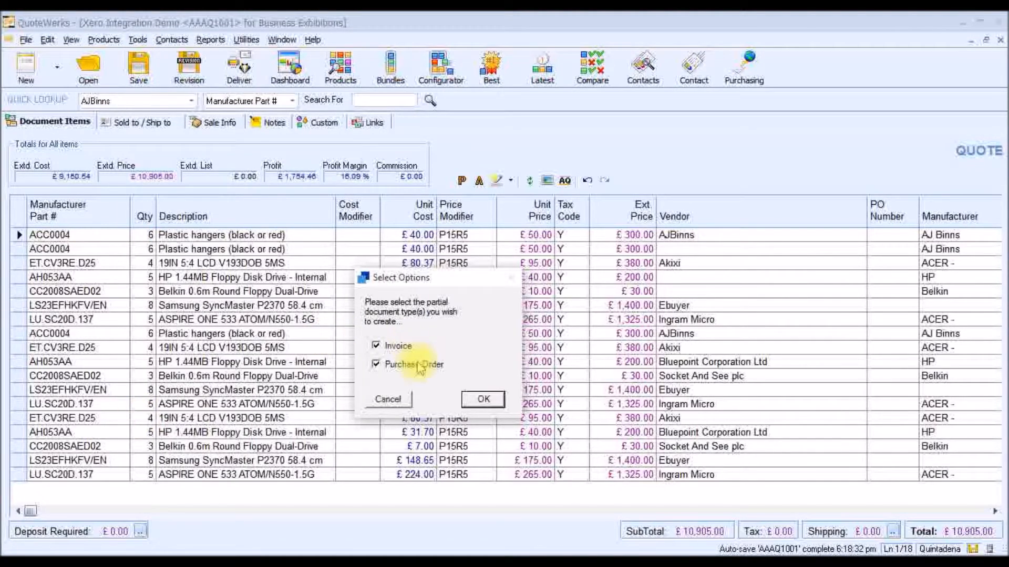
click(486, 401)
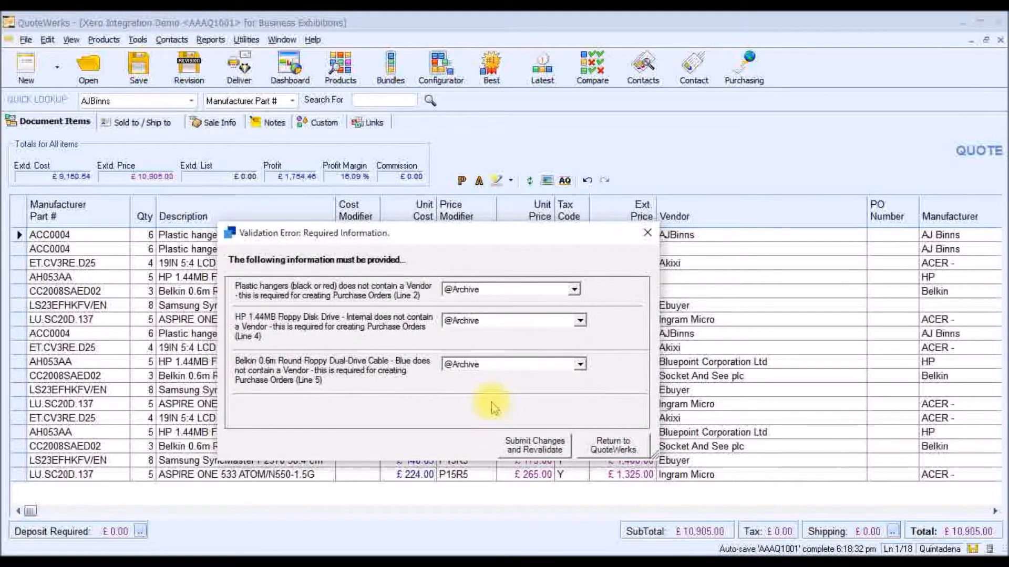
Assign vendor Akixi to the line 2 hangers, Socket And See plc to line 4 and Bluepoint Corporation Ltd to line 5, and revalidate
drag(477, 236, 459, 261)
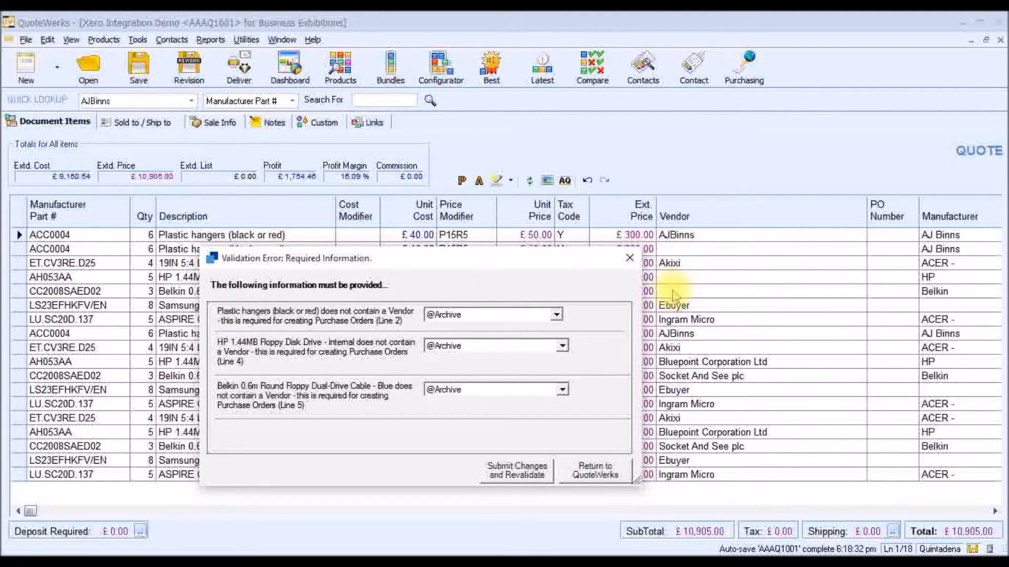
click(556, 314)
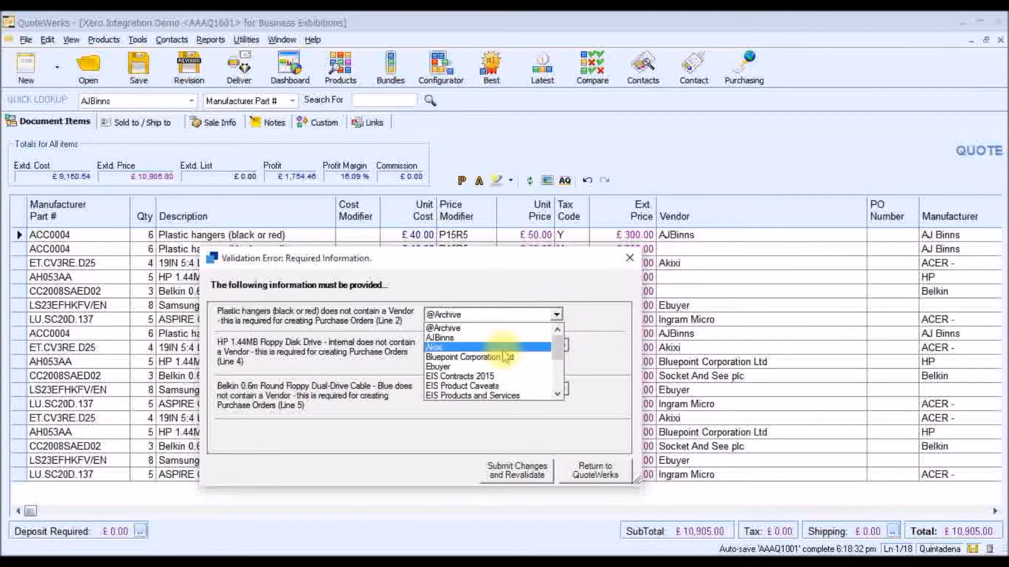
click(486, 348)
click(484, 348)
scroll(460, 413, down, 2)
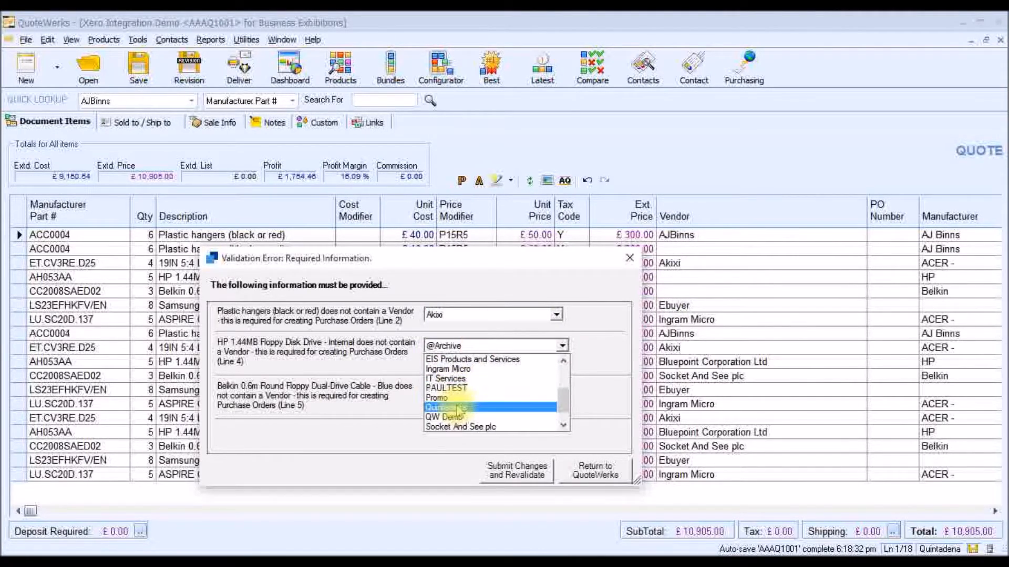
click(458, 426)
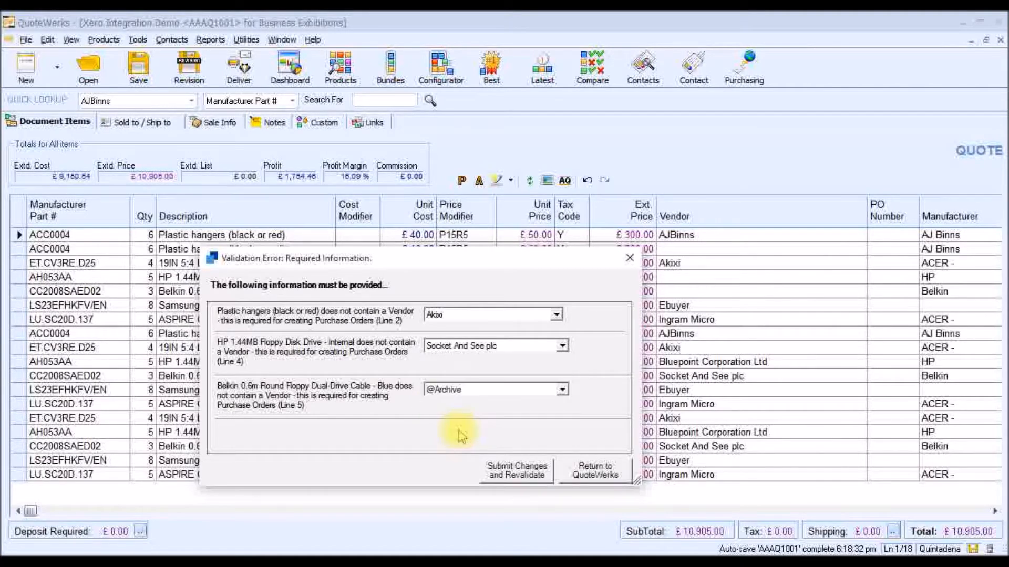
click(467, 393)
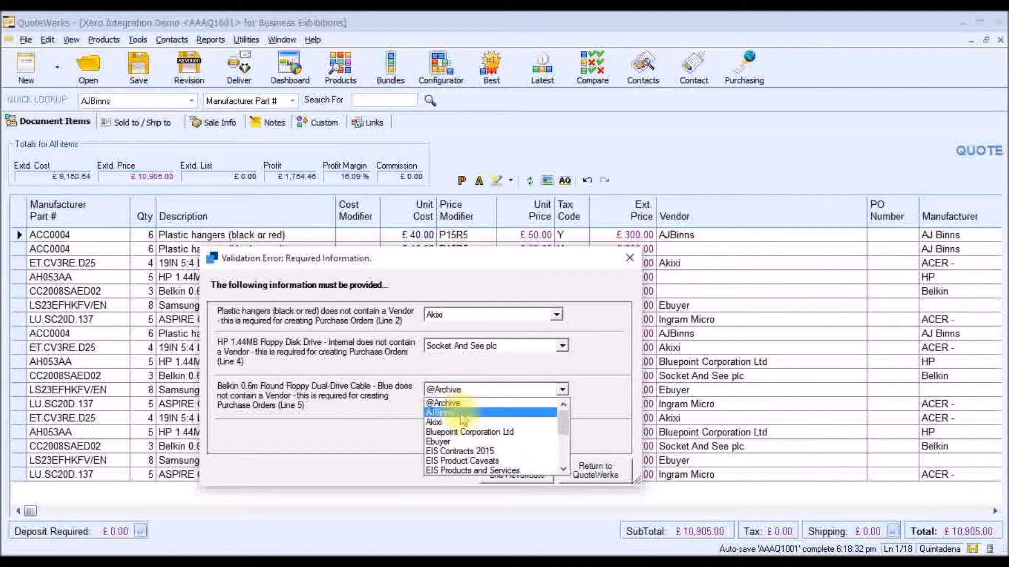
click(463, 432)
click(507, 464)
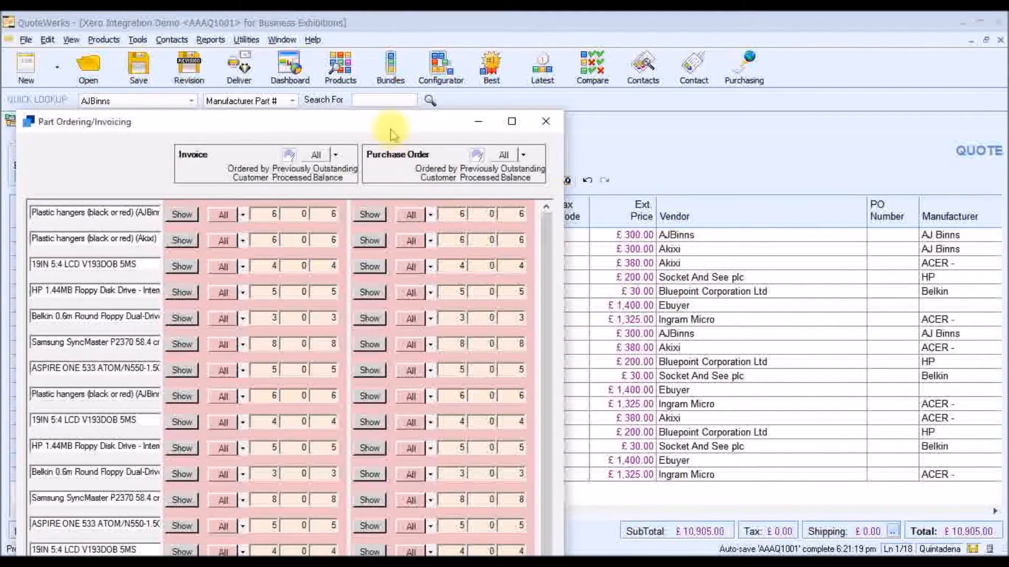
Mark the first plastic hangers line and first 19IN LCD line for full invoicing, and set the first HP floppy drive line's invoice quantity to 3
drag(392, 122, 404, 48)
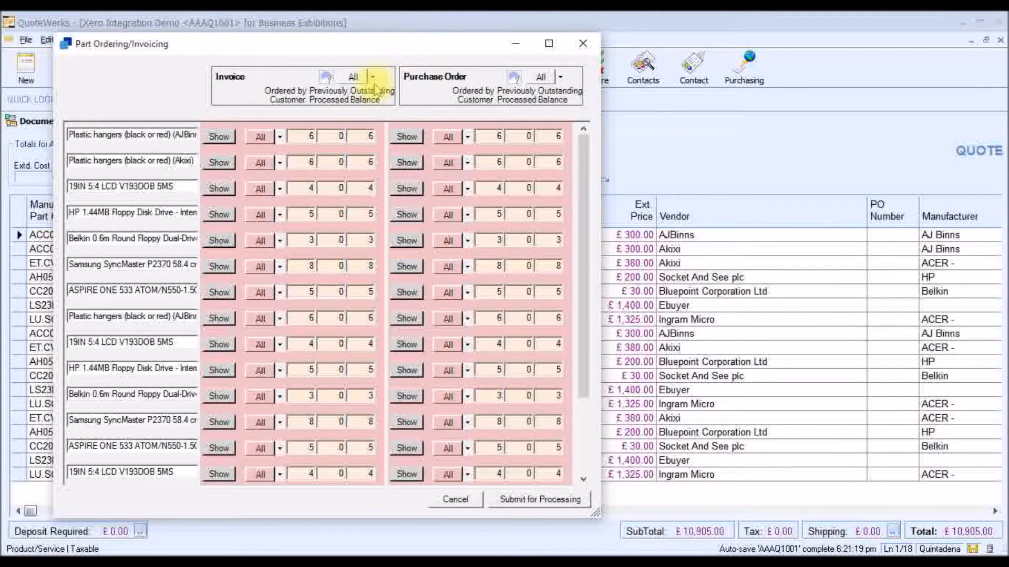
click(261, 139)
click(257, 189)
click(218, 215)
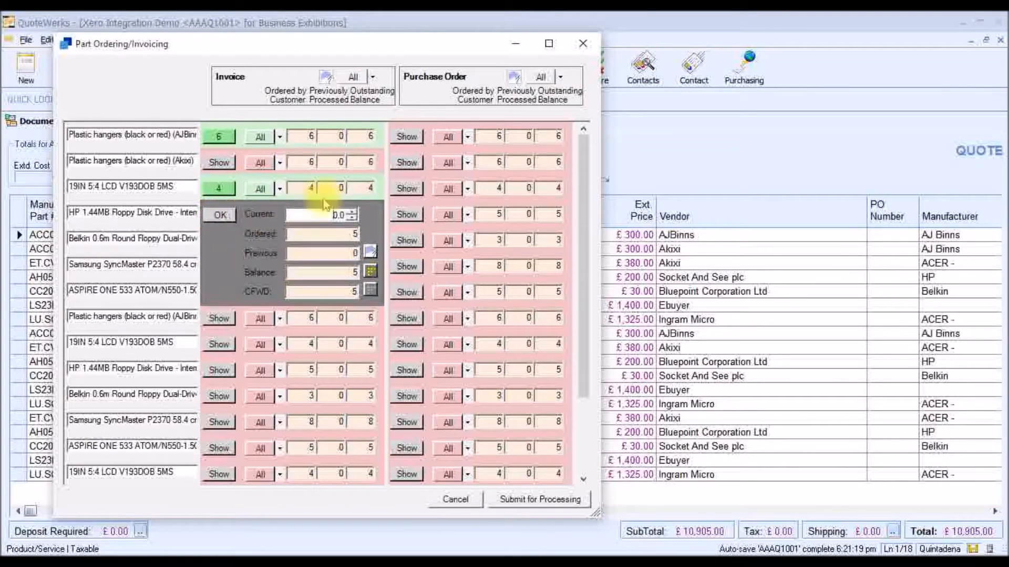
click(339, 215)
key(BackSpace)
text(3)
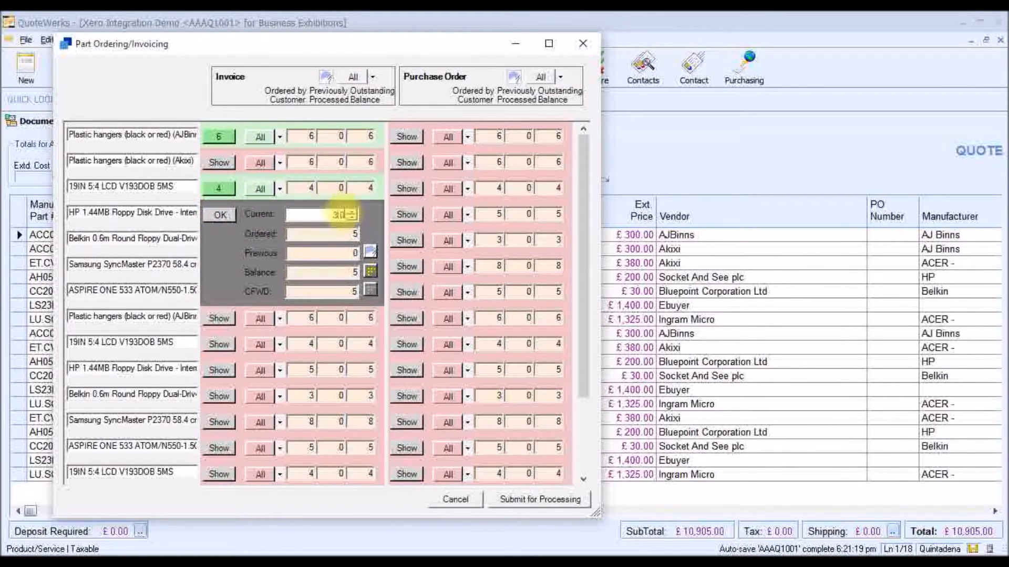
click(220, 214)
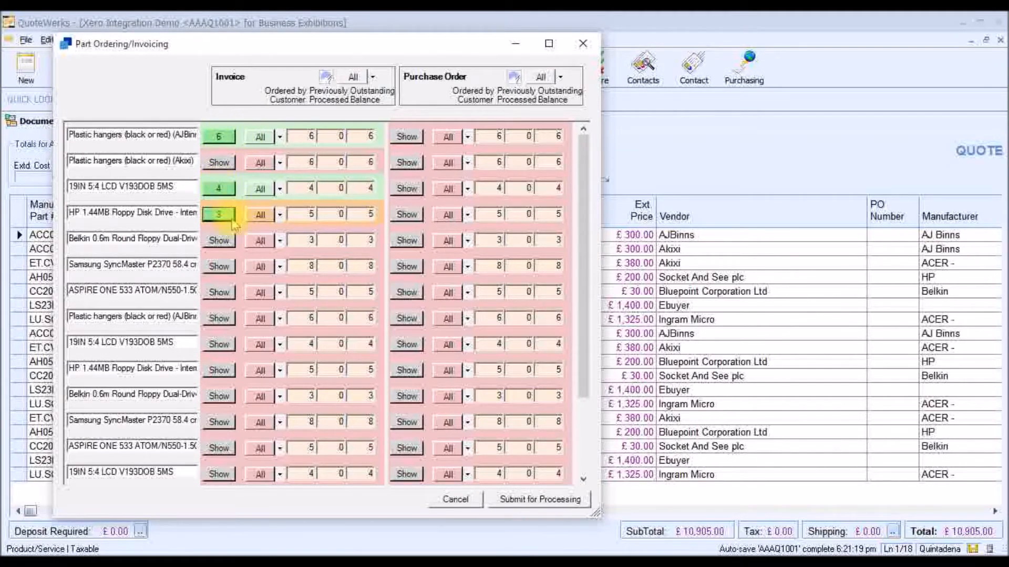
Select the full quantities of all items for both the invoice and purchase orders, and submit them to Xero for processing
click(354, 78)
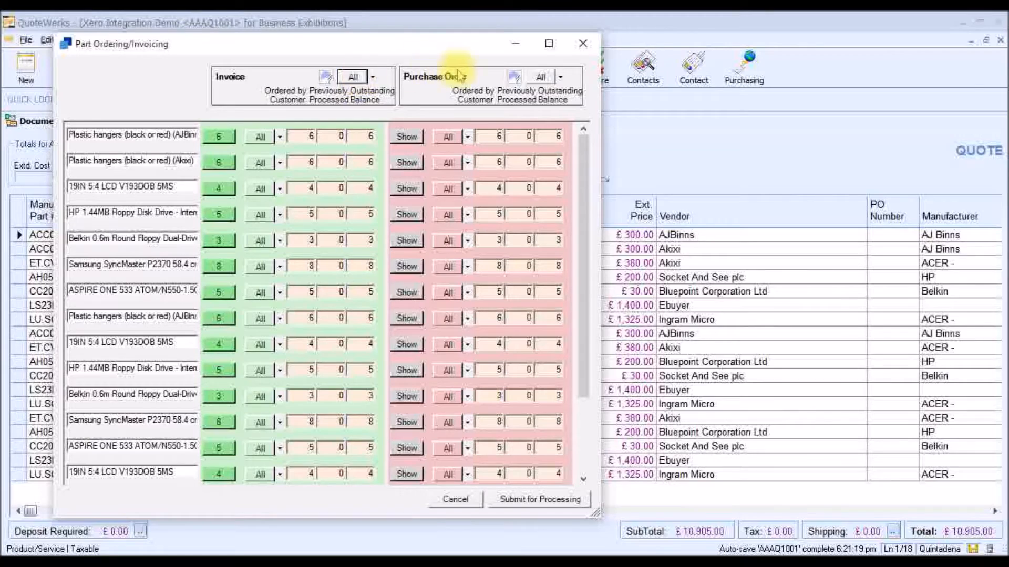
click(541, 77)
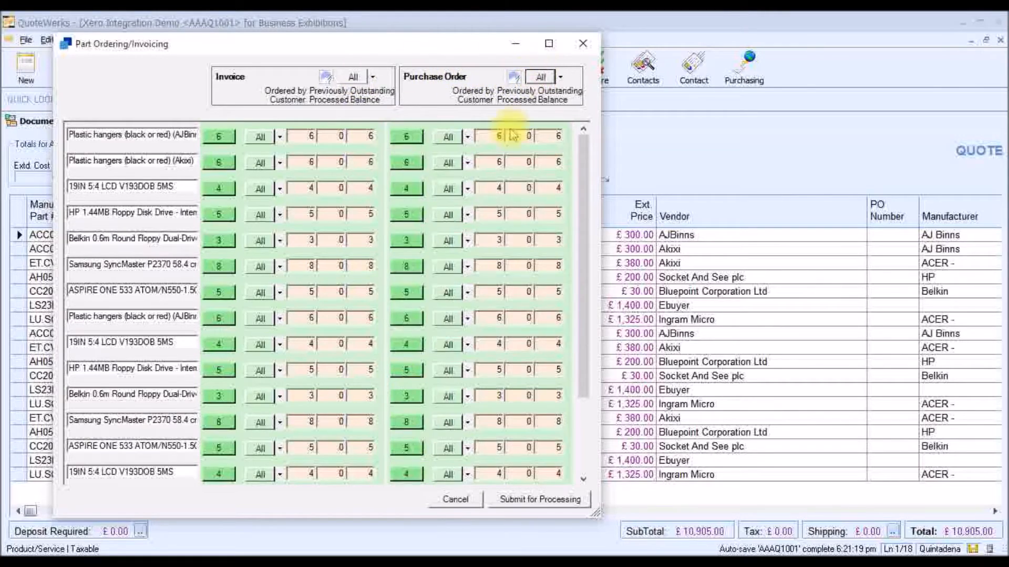
click(531, 499)
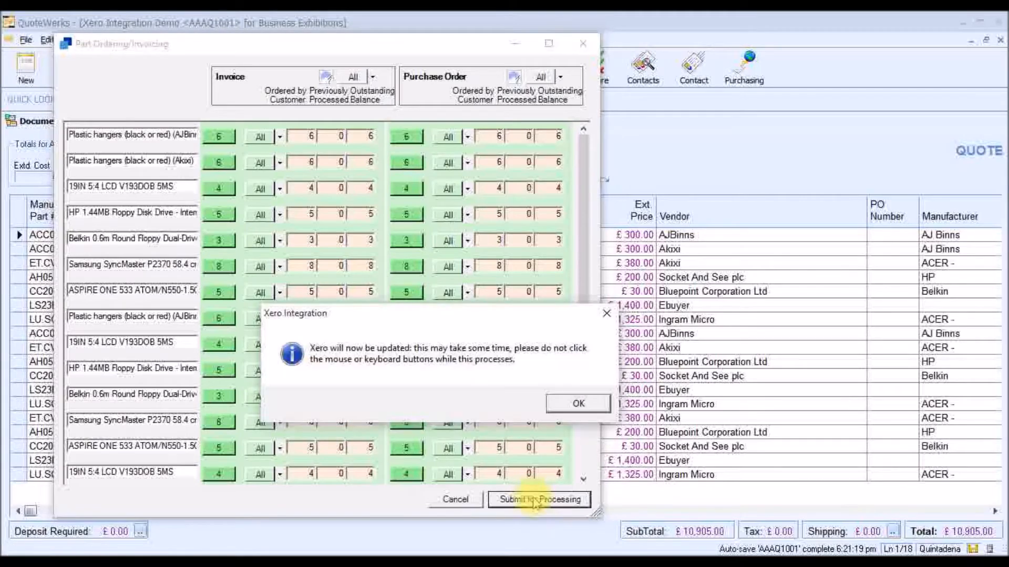
click(603, 406)
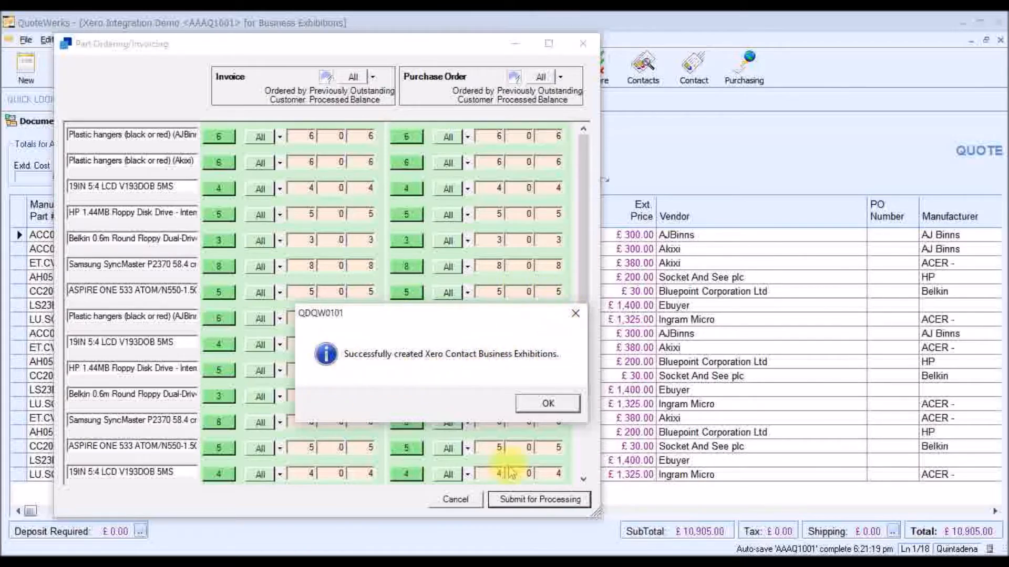
Acknowledge the Xero contact messages and confirm that the invoice and the purchase orders transferred correctly
click(545, 407)
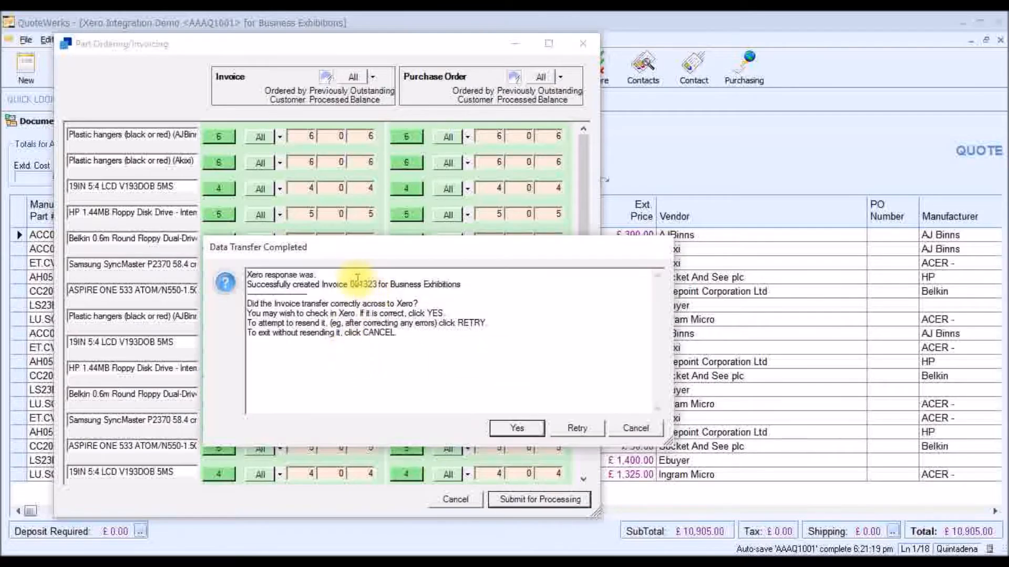
drag(349, 284, 386, 278)
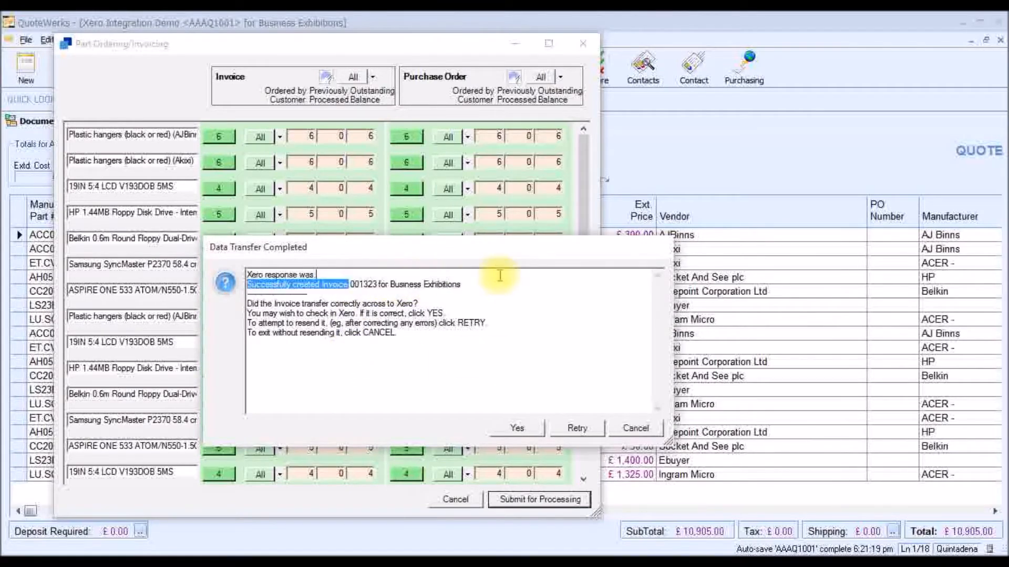
click(517, 428)
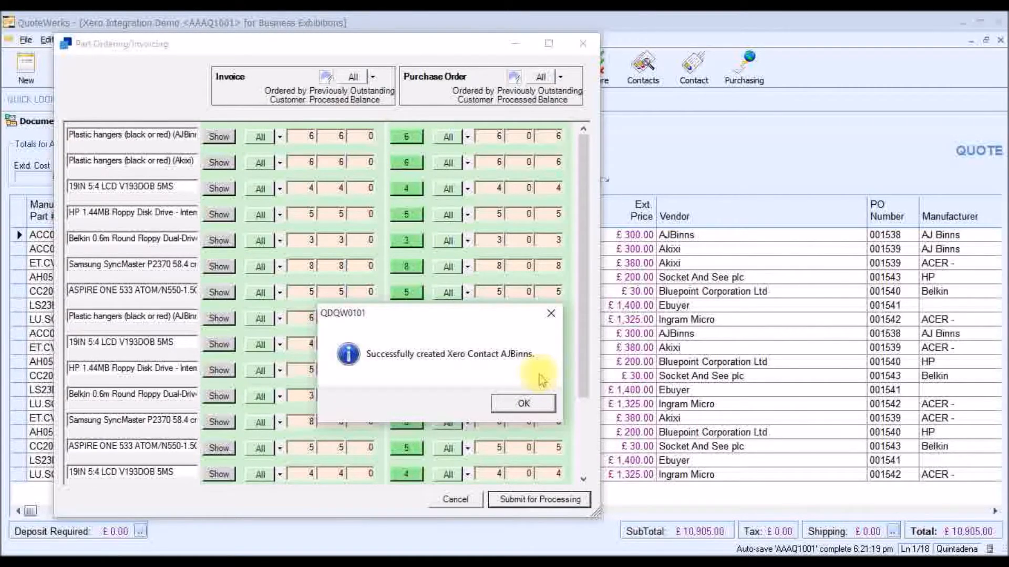
click(525, 403)
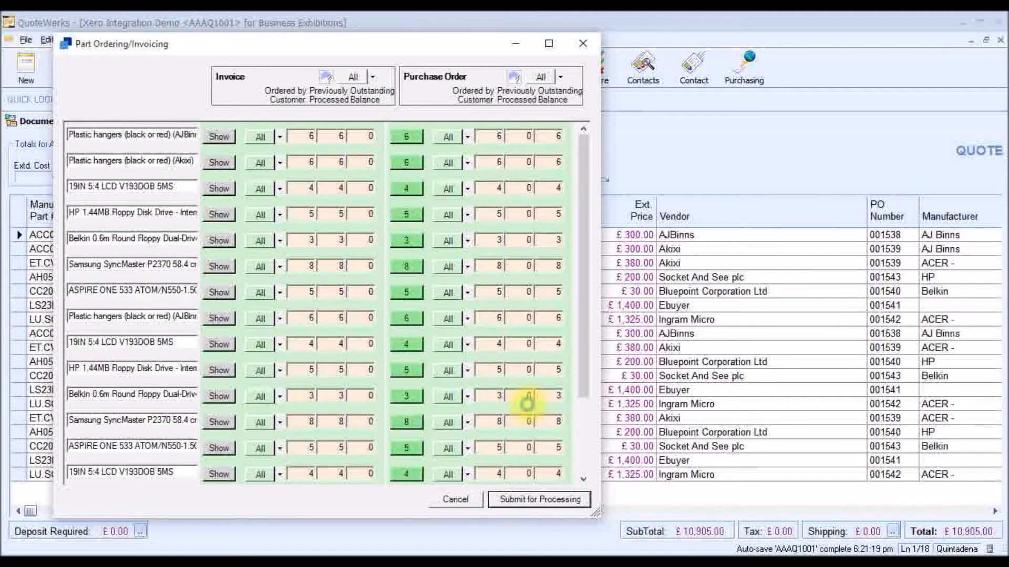
click(523, 404)
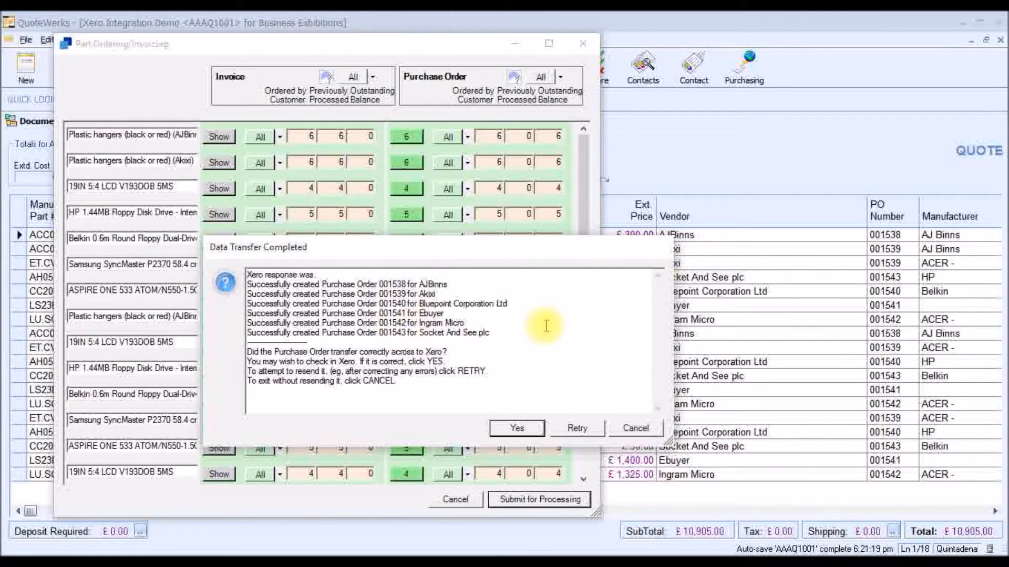
click(517, 428)
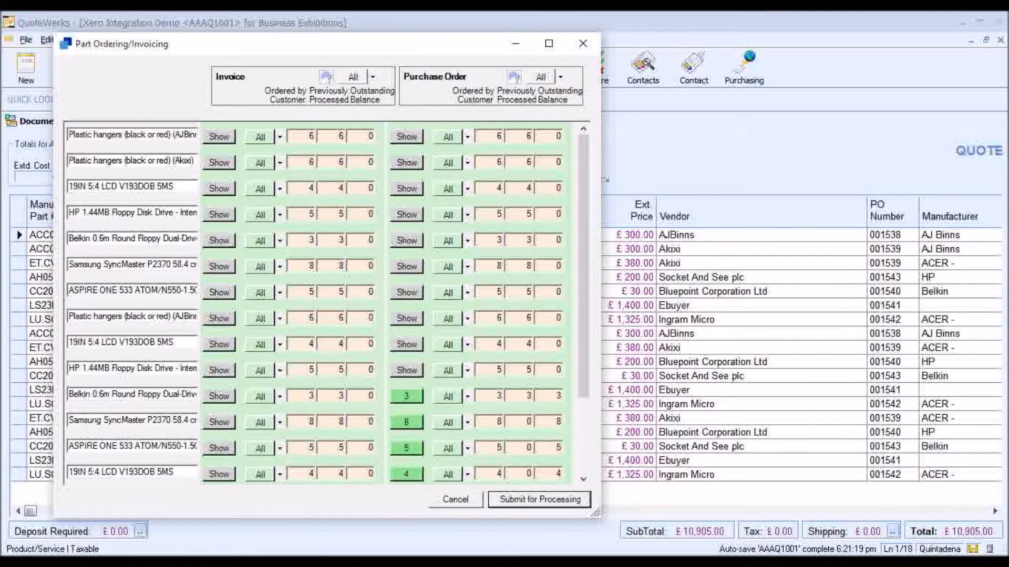
Switch to Xero in the browser, enlarge its window and check the refreshed list of draft purchase orders
key(alt+Tab)
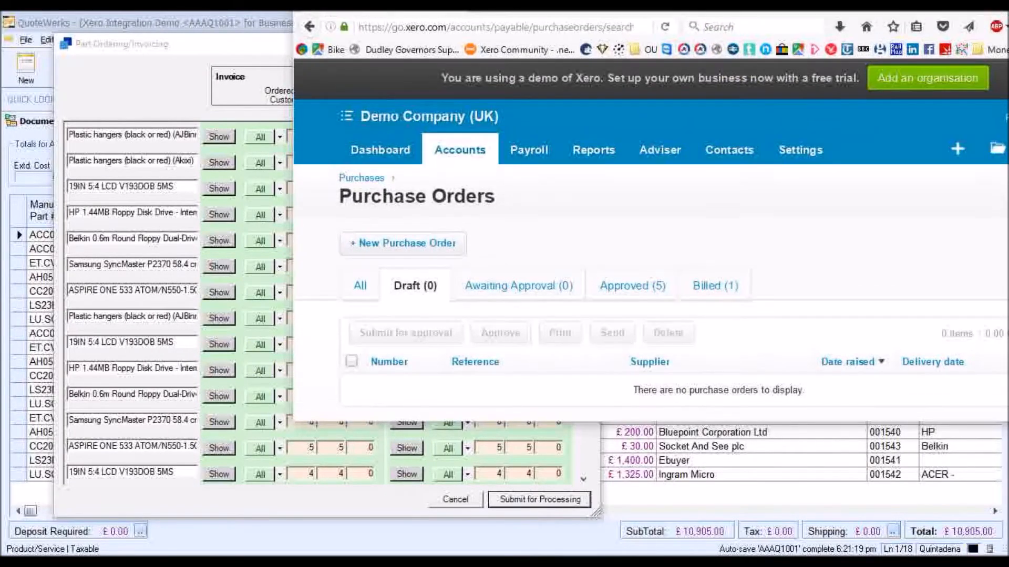
drag(699, 1, 432, 35)
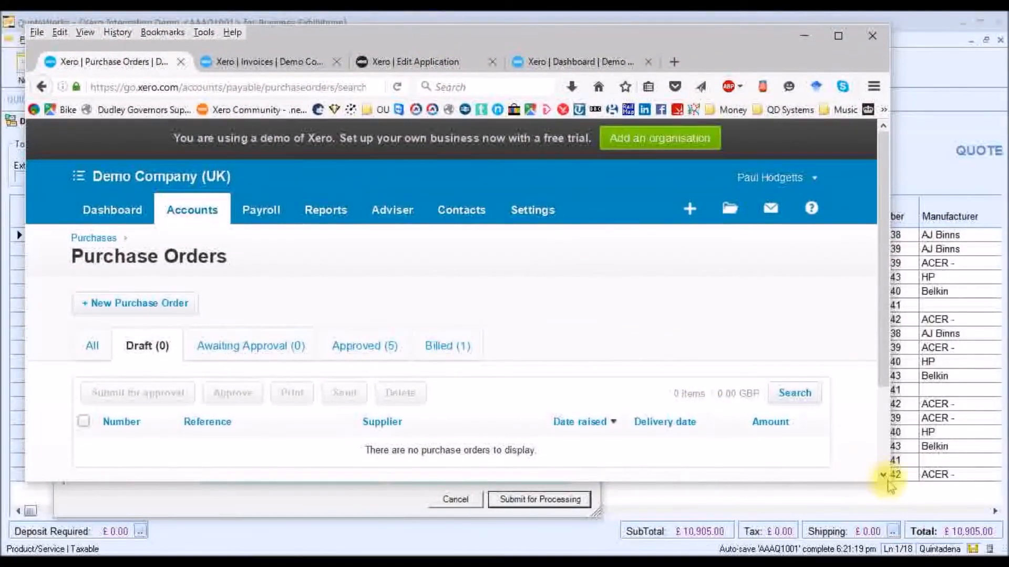
drag(889, 482, 974, 541)
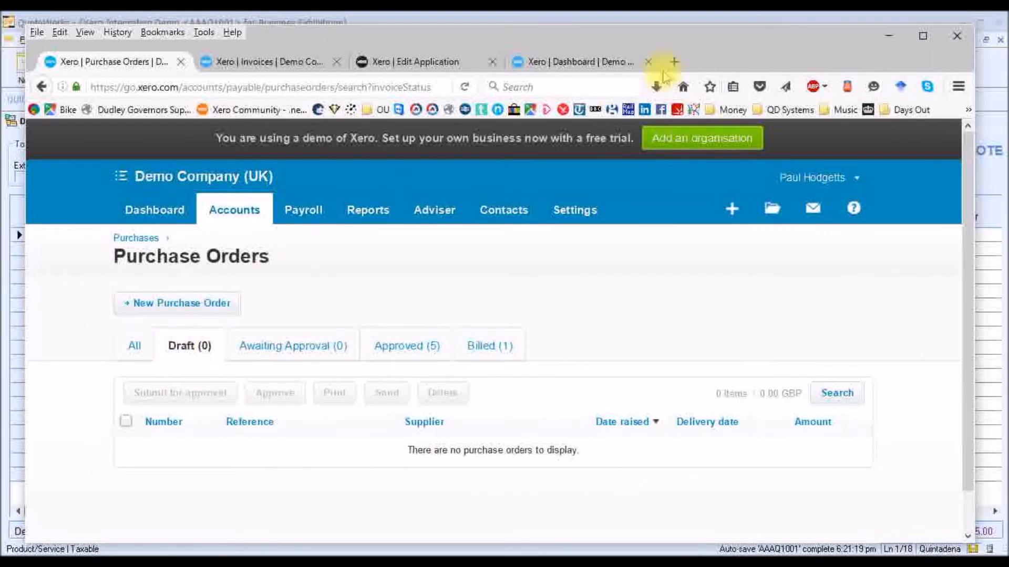
click(448, 109)
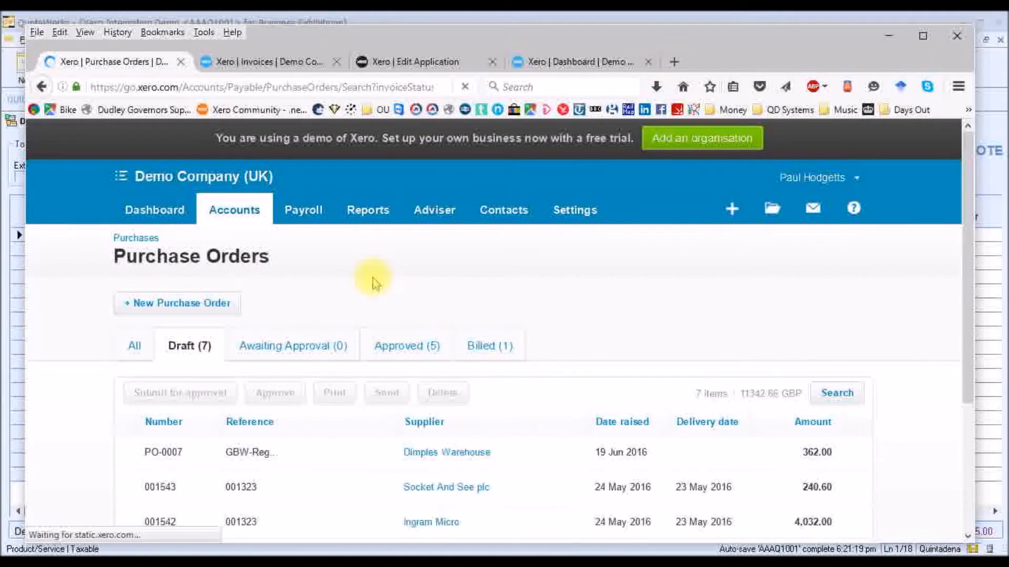
scroll(411, 322, down, 2)
scroll(411, 322, down, 3)
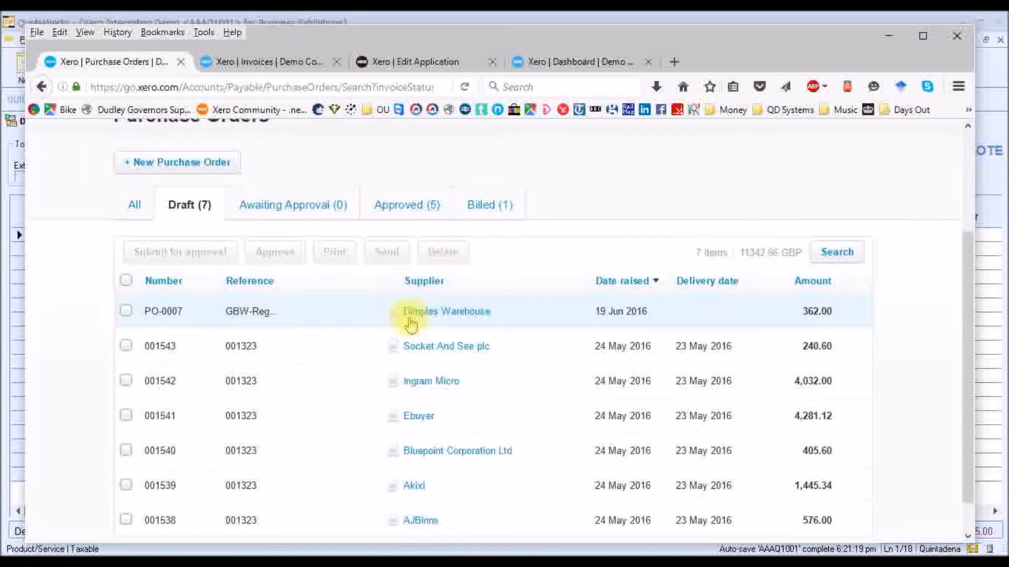
scroll(411, 322, down, 1)
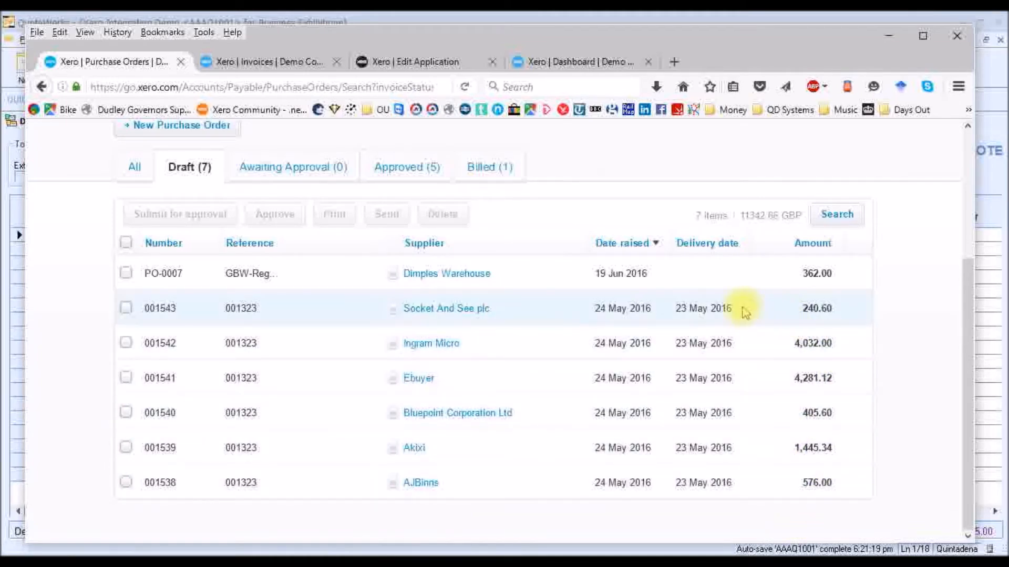
Show the draft sales invoices in Xero and check the entry for Business Exhibitions
click(262, 60)
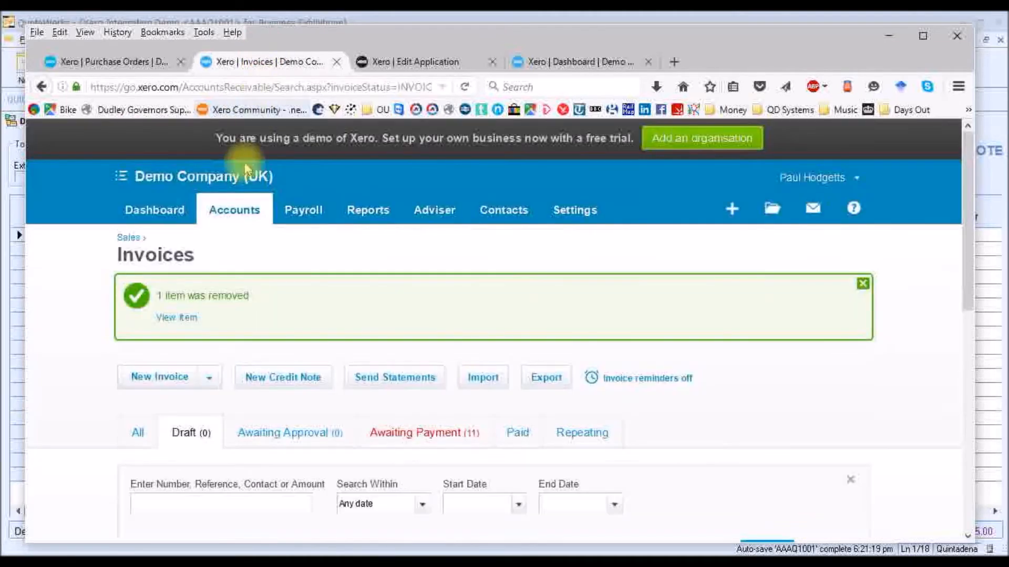
click(191, 434)
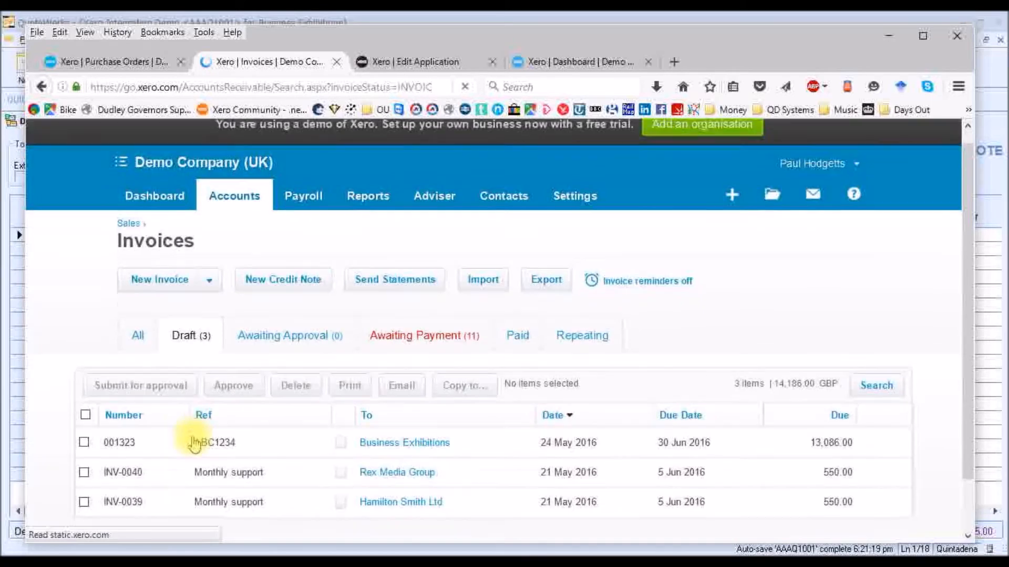
scroll(195, 444, down, 1)
scroll(195, 444, down, 1)
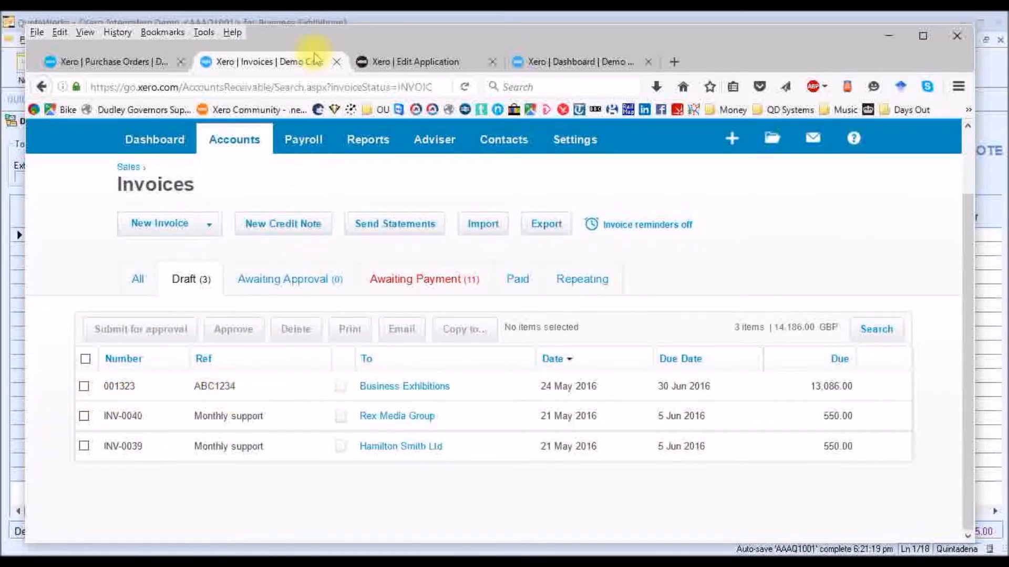
Switch back to QuoteWerks and check the customer PO number in the quote's sale information
click(322, 22)
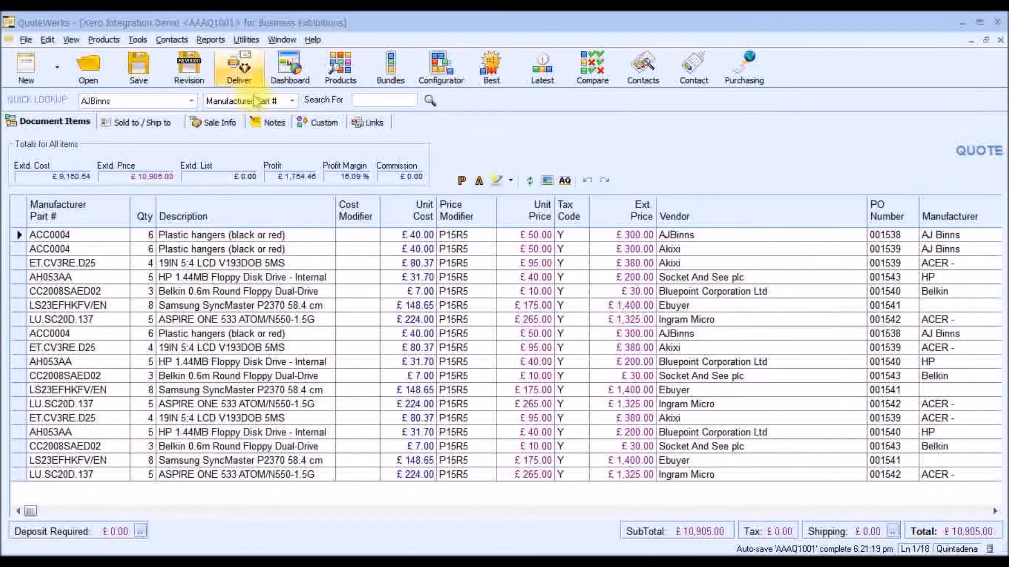
click(213, 122)
drag(100, 227, 69, 227)
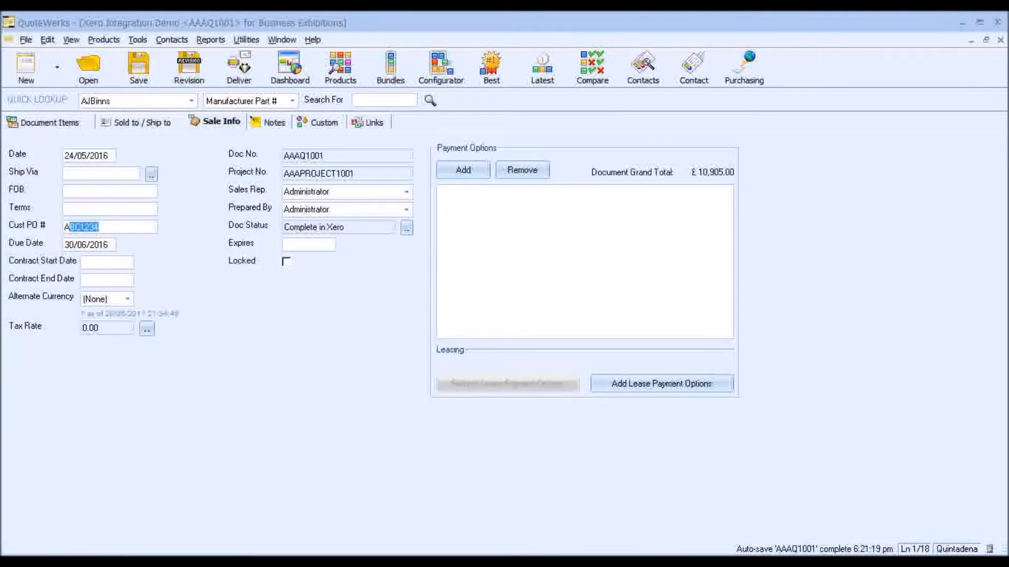
Switch to Xero and review the Business Exhibitions draft invoice's reference, dates and line items
key(alt+Tab)
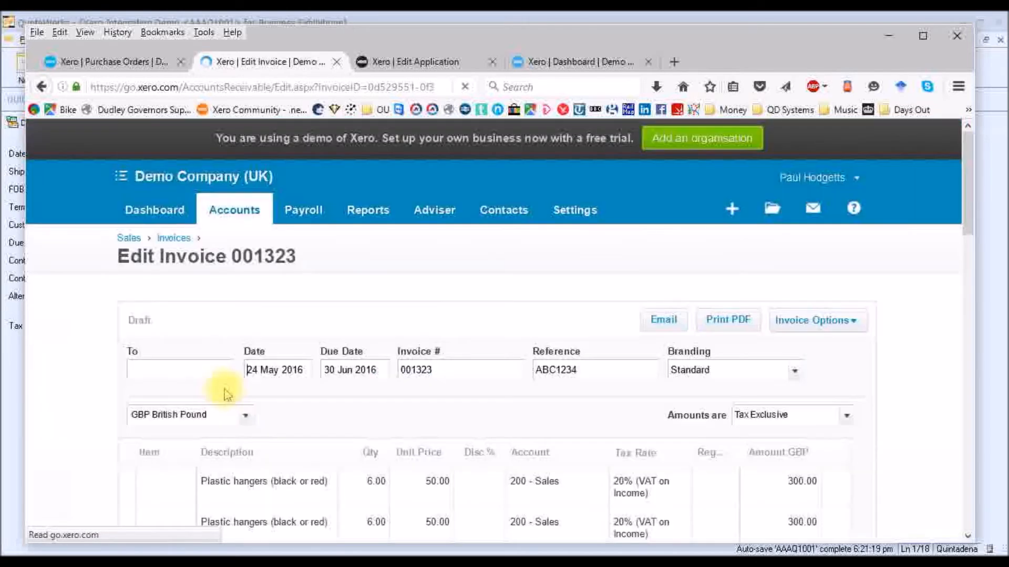
scroll(227, 395, down, 1)
scroll(227, 395, down, 1)
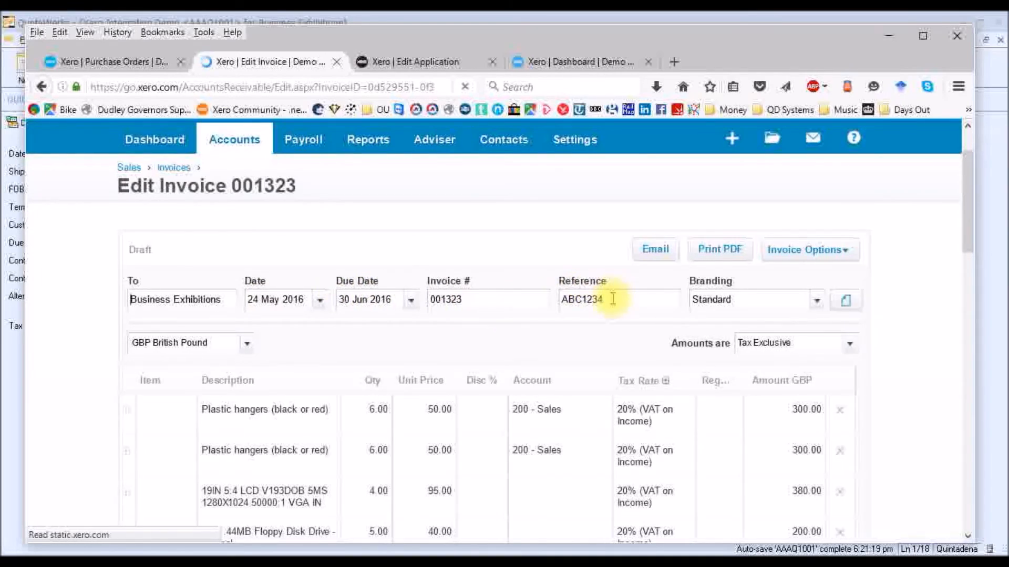
scroll(604, 299, down, 2)
scroll(610, 297, down, 4)
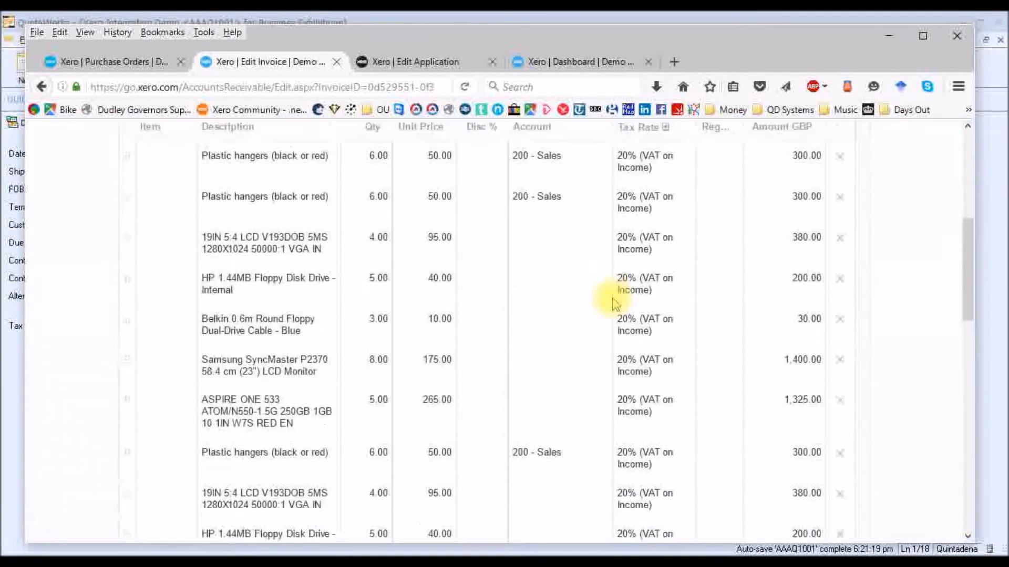
scroll(612, 302, up, 6)
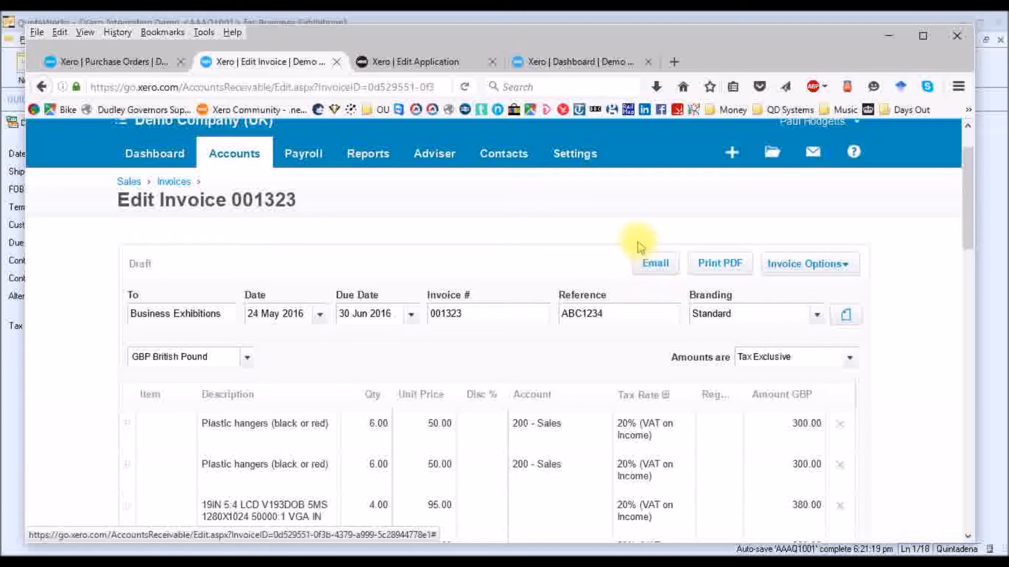
Find Business Exhibitions among the Xero customer contacts and open its contact record
click(512, 154)
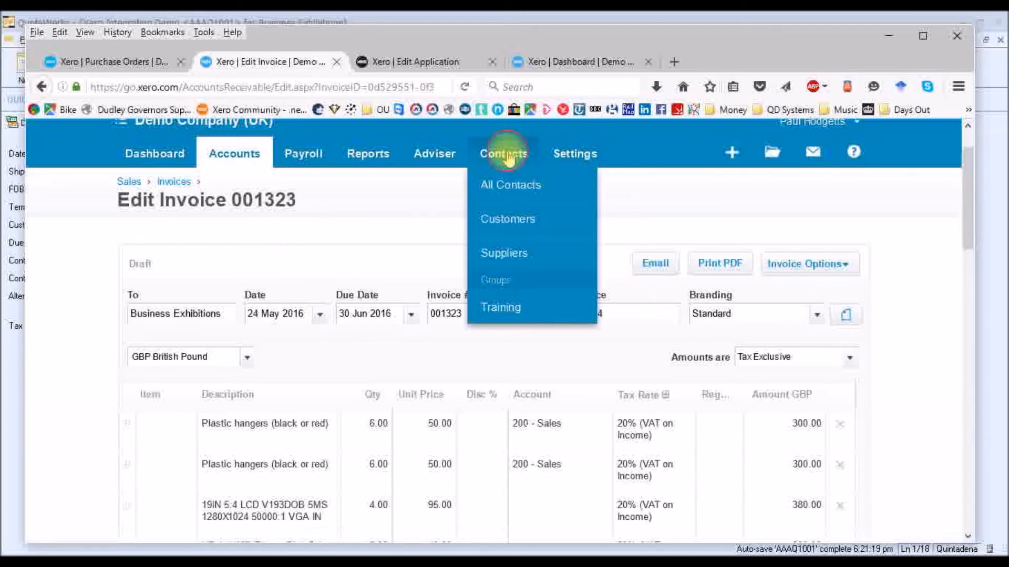
click(499, 220)
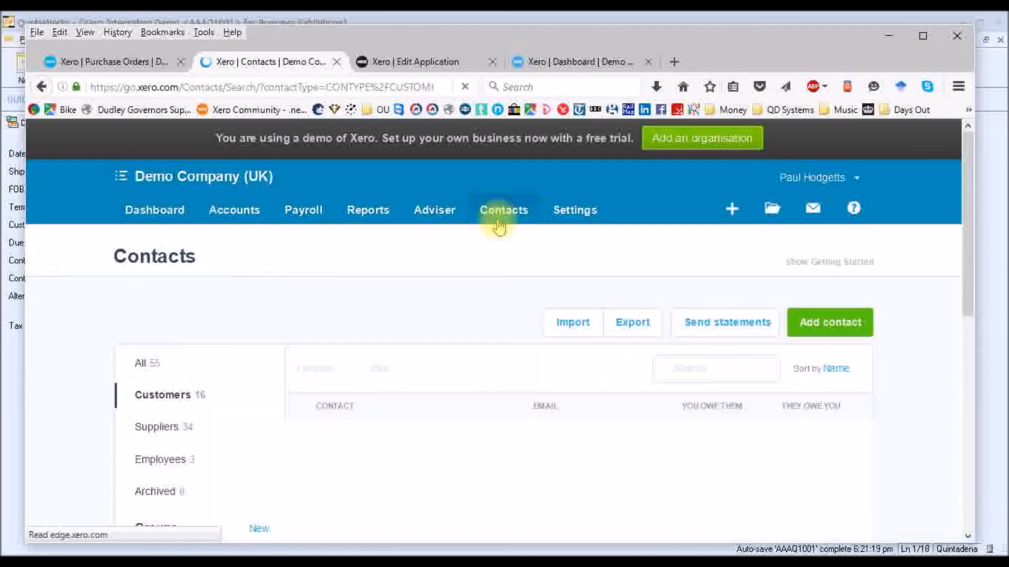
scroll(420, 302, down, 1)
scroll(419, 301, down, 7)
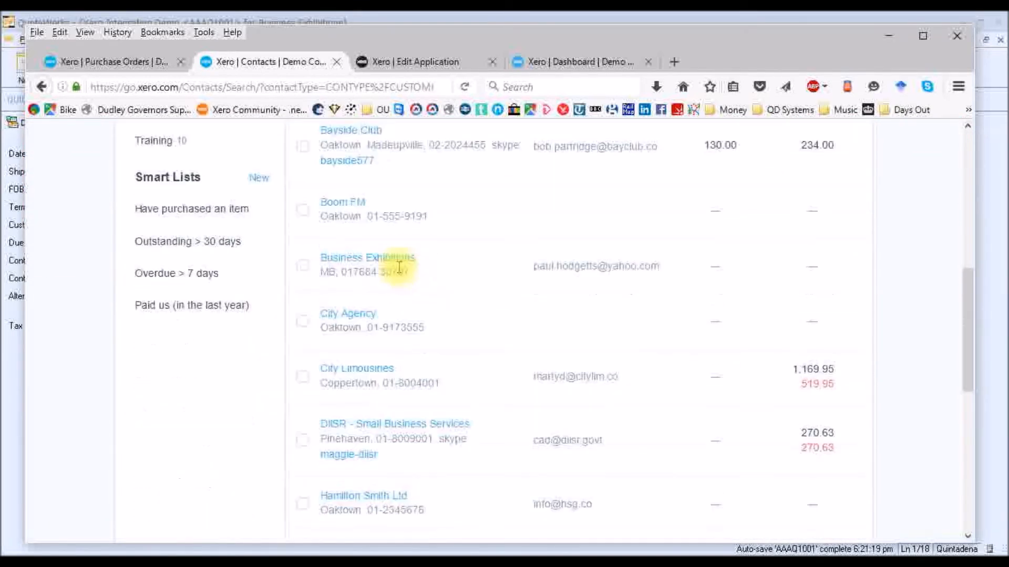
click(399, 259)
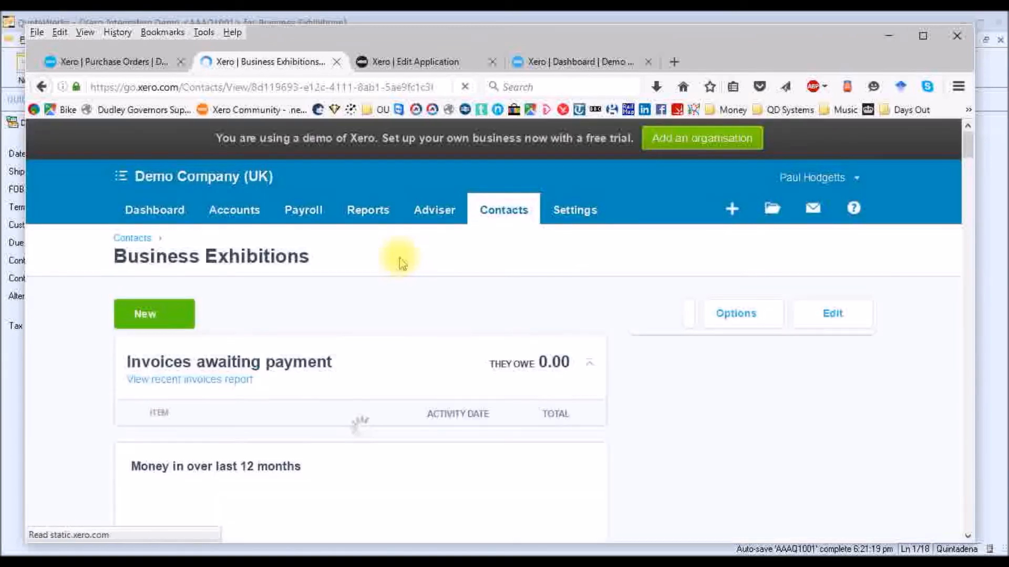
Examine the Business Exhibitions record's invoice activity, contact details and postal address
scroll(402, 264, down, 1)
scroll(402, 264, down, 6)
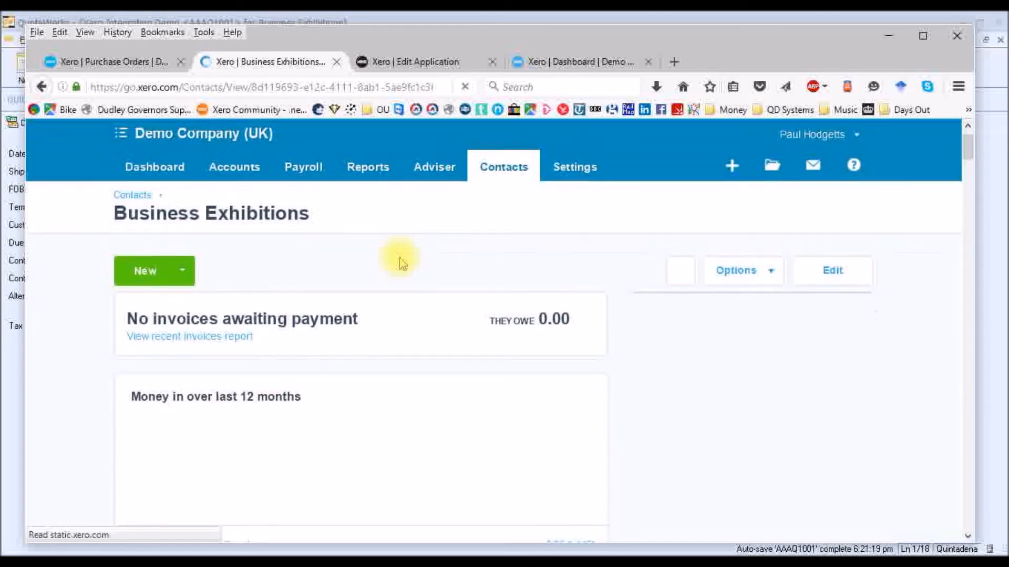
scroll(399, 260, down, 3)
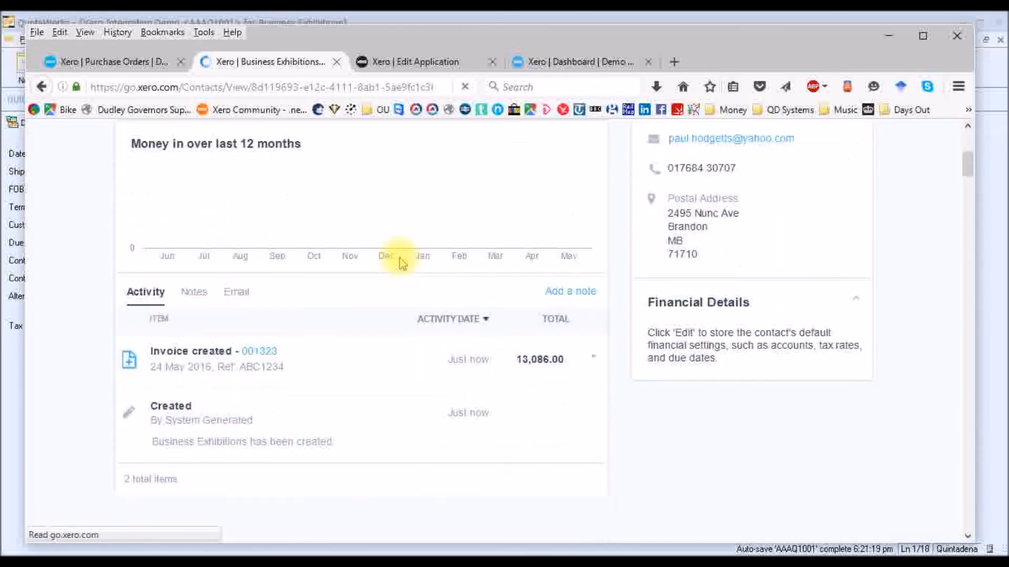
scroll(683, 252, up, 1)
scroll(756, 259, up, 2)
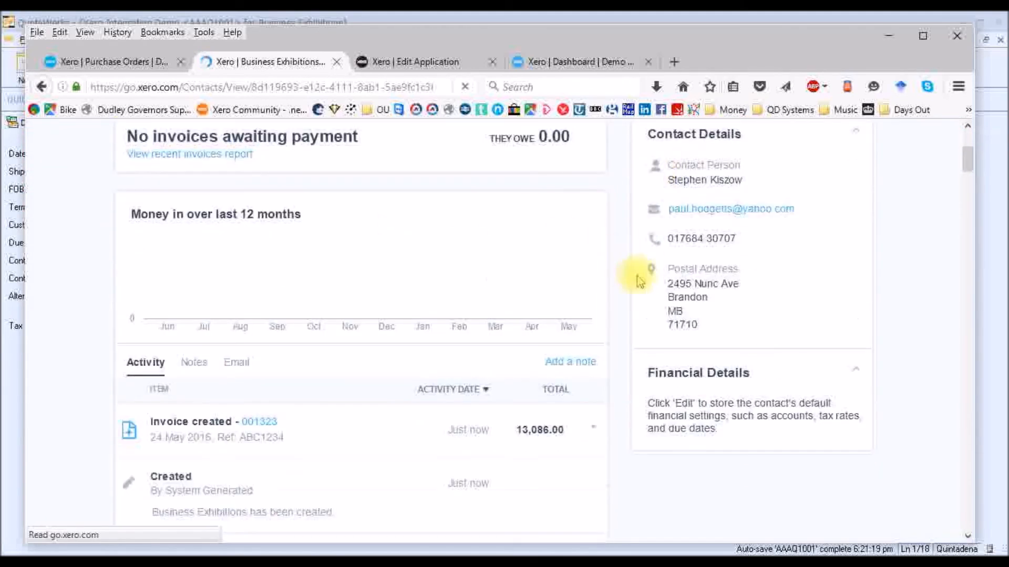